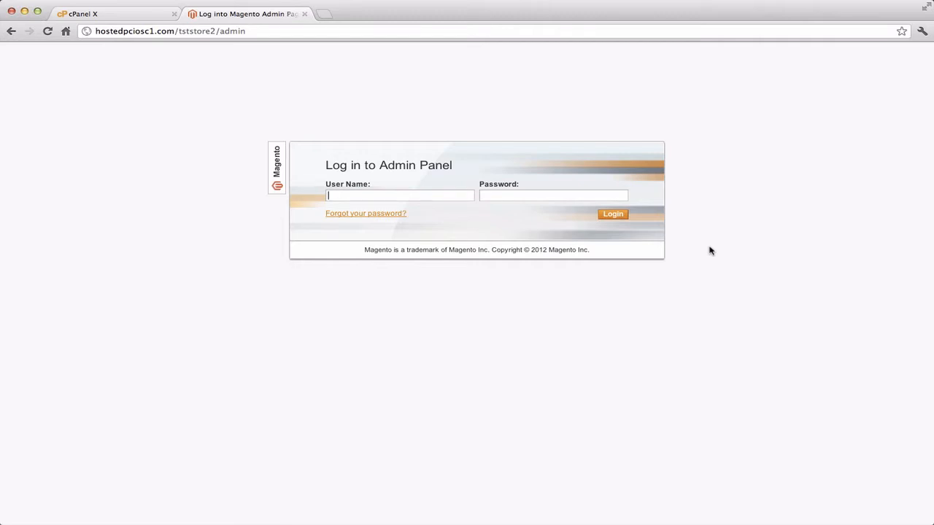
Enter the admin user name and password in the login form and submit it.
type("h")
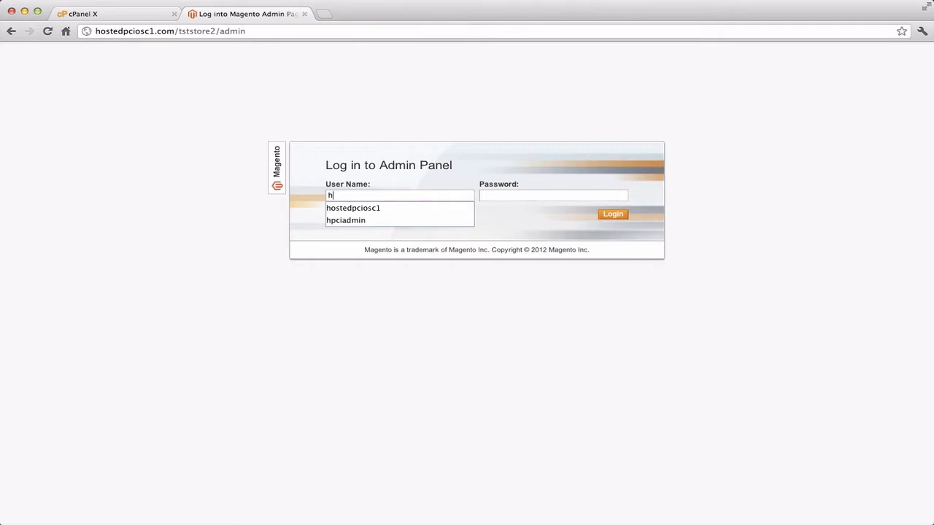
type("pciadmin")
key("Tab")
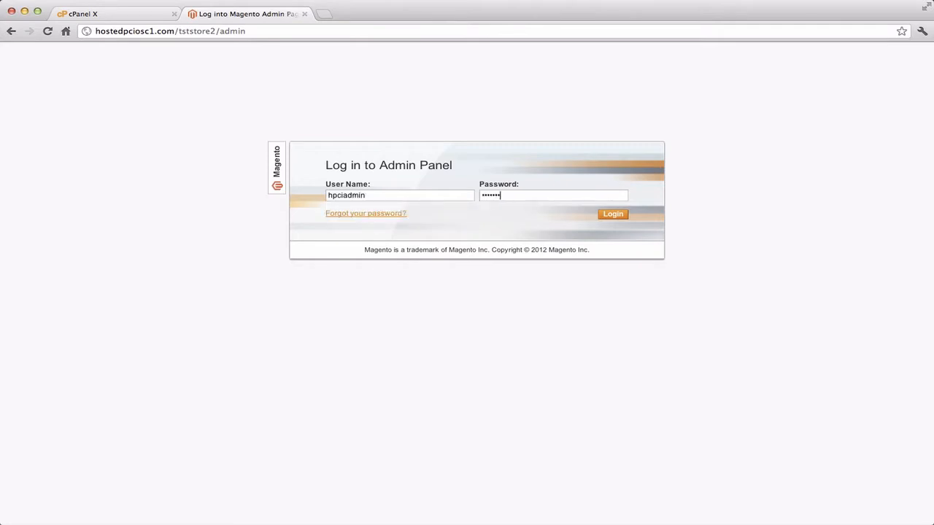
key("Return")
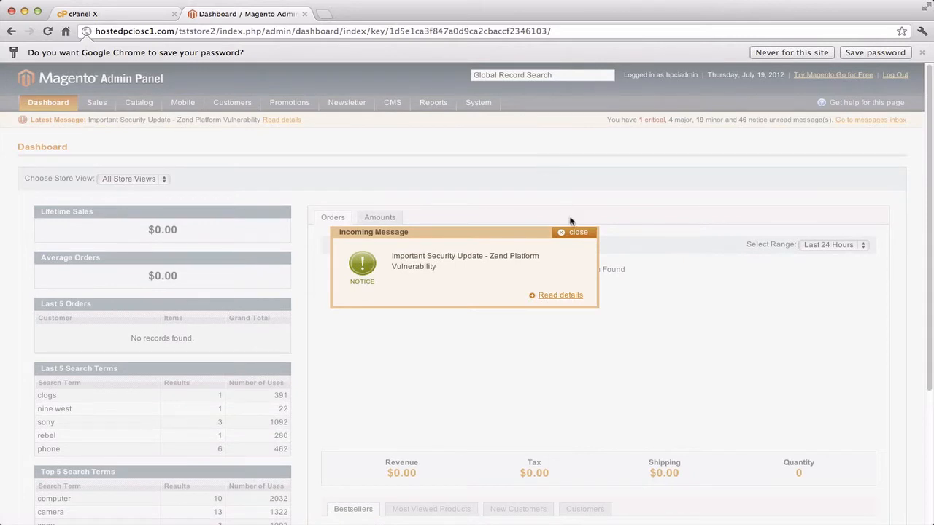
Dismiss the security notice, open System > Configuration, and bring FileZilla over the browser.
left_click(578, 236)
mouse_move(479, 108)
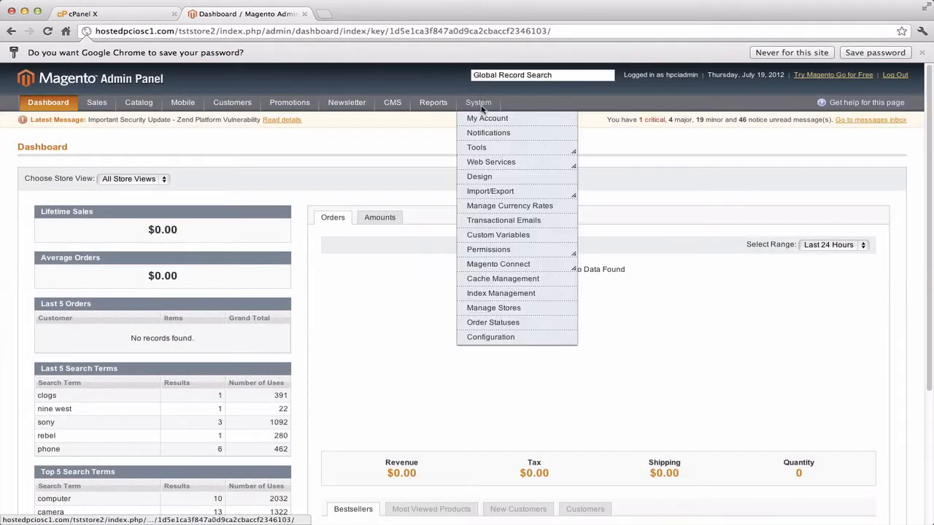
left_click(492, 337)
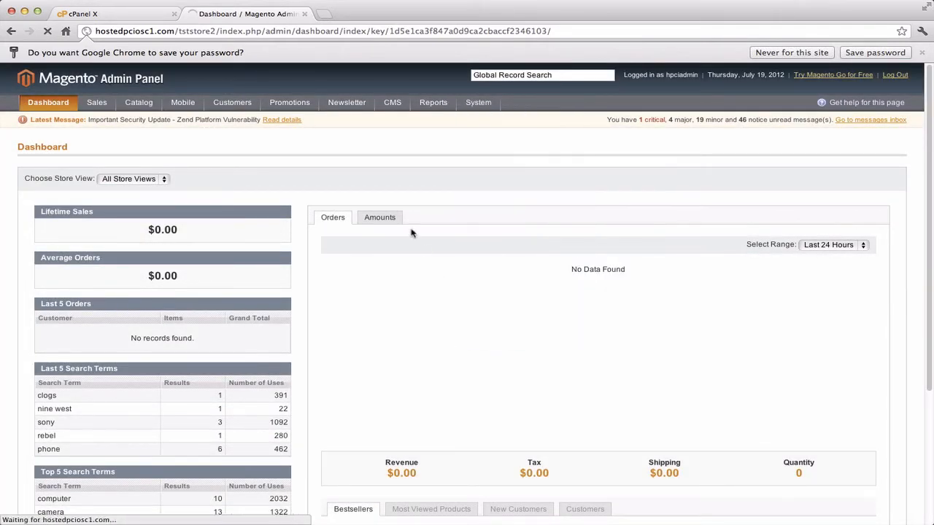
scroll(289, 262, "down", 5)
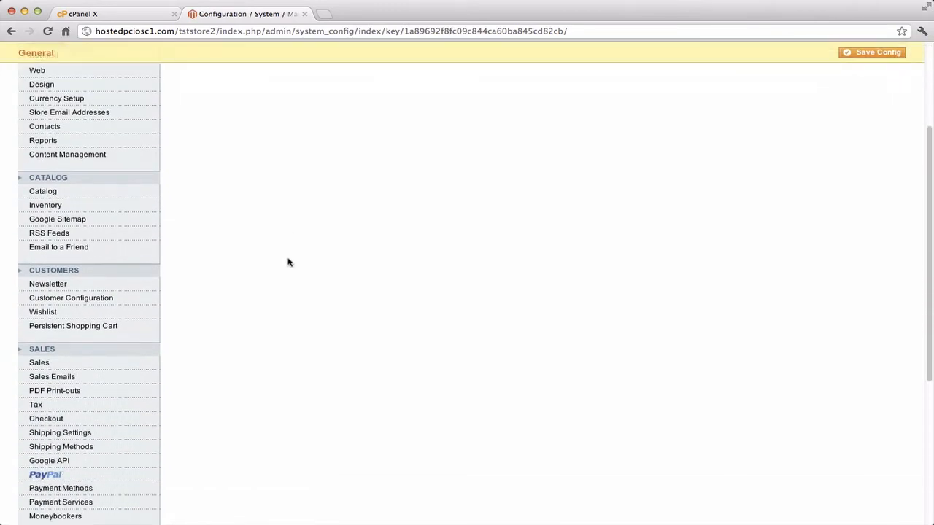
scroll(134, 376, "down", 1)
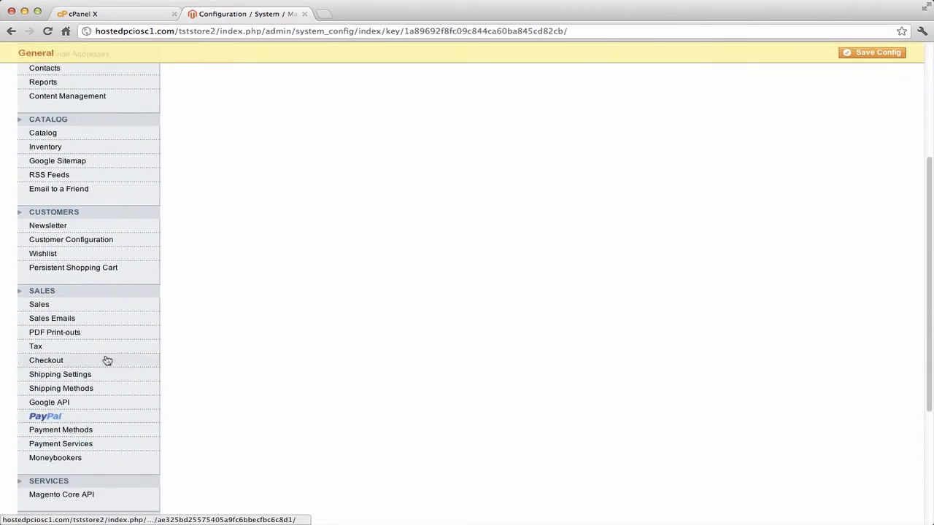
scroll(123, 356, "down", 2)
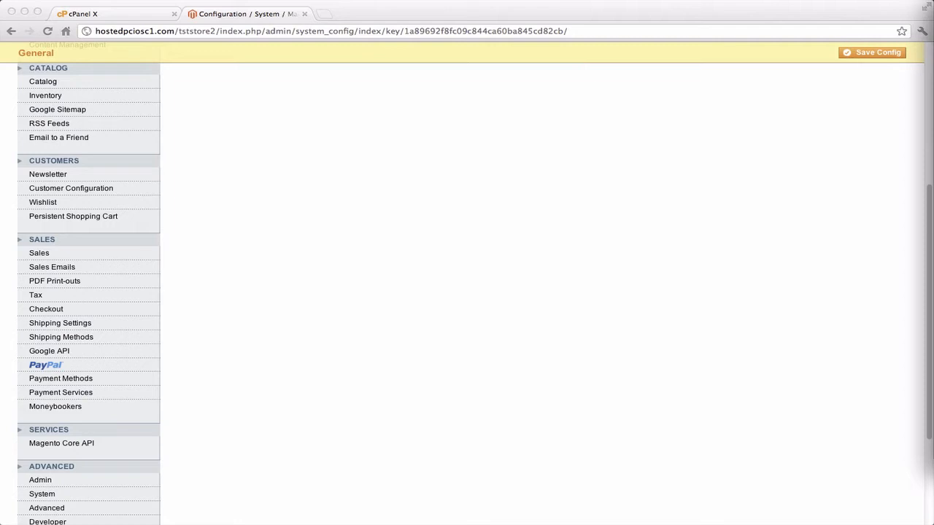
left_click_drag(933, 21, 614, 43)
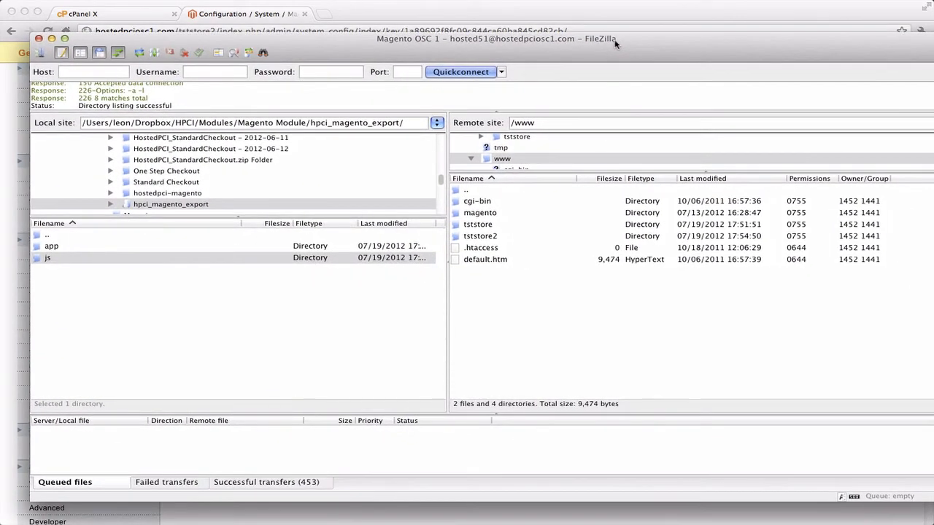
Select the remote tststore2 folder and drag the local app and js folders onto it.
left_click(478, 237)
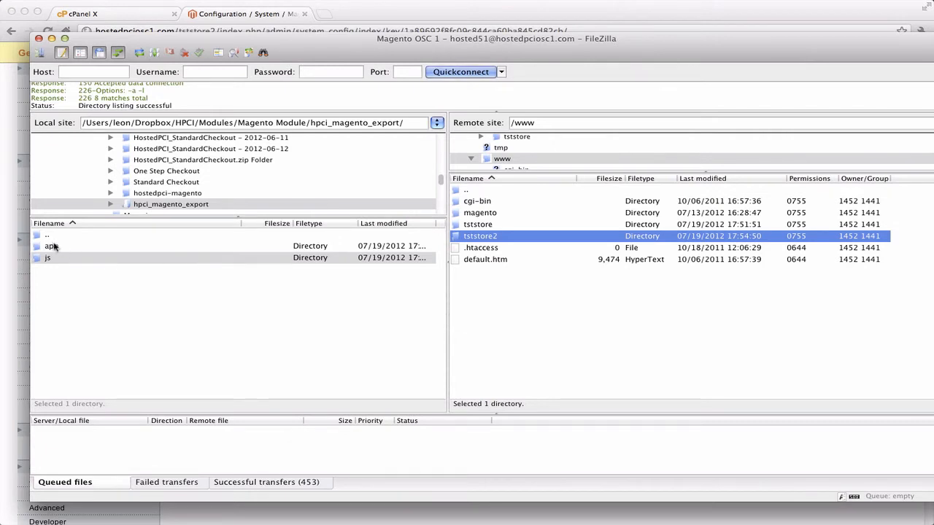
left_click(54, 248)
left_click_drag(56, 249, 502, 239)
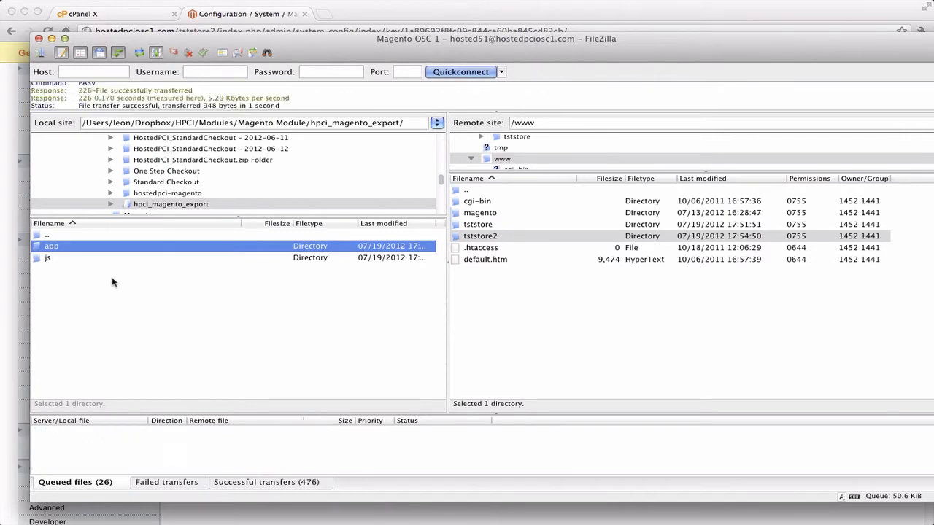
left_click(40, 258)
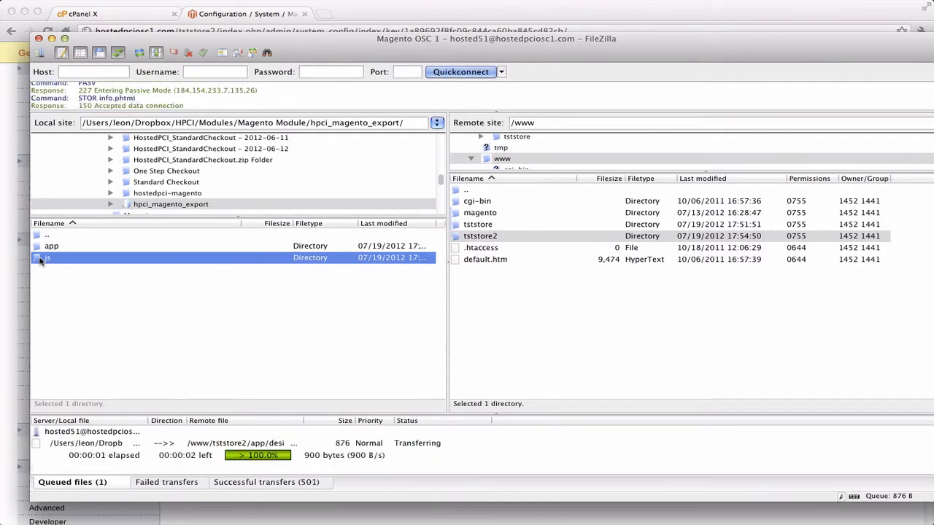
left_click_drag(40, 261, 490, 239)
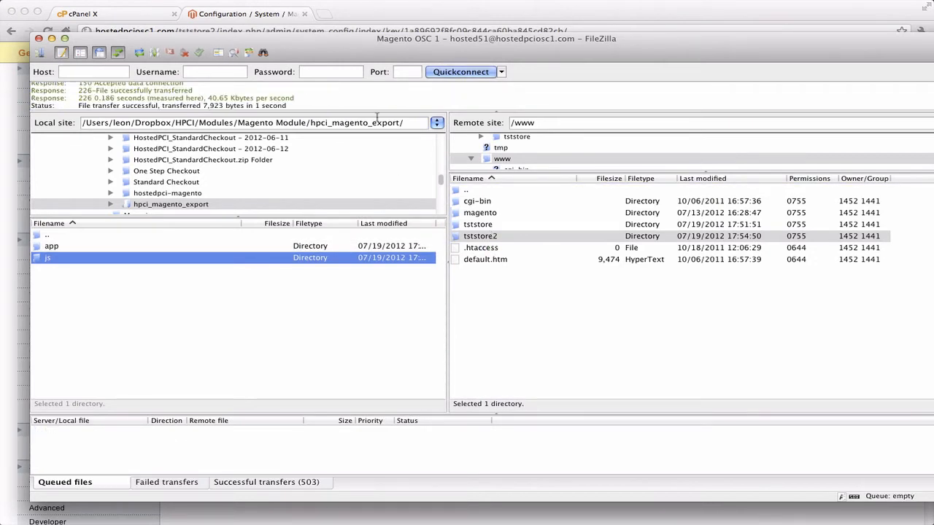
Hide FileZilla and reload the System > Configuration page.
left_click(51, 38)
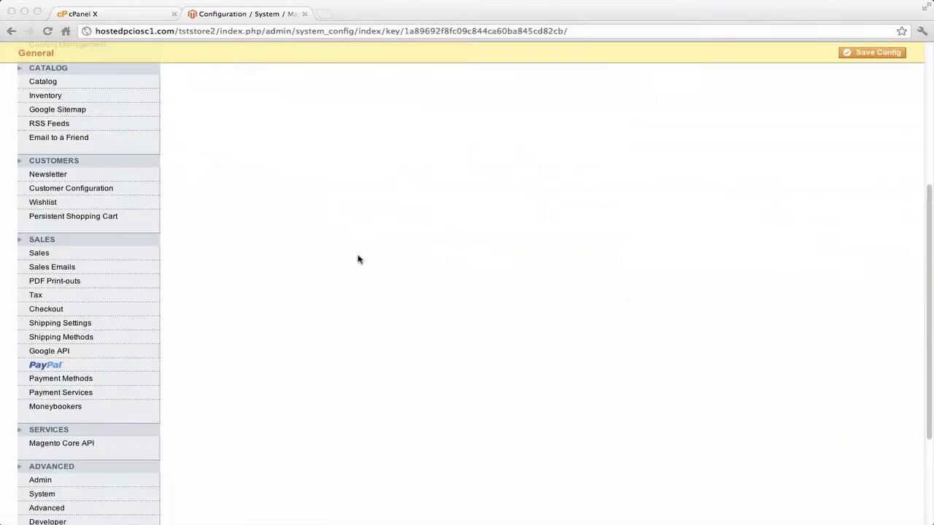
scroll(383, 248, "up", 5)
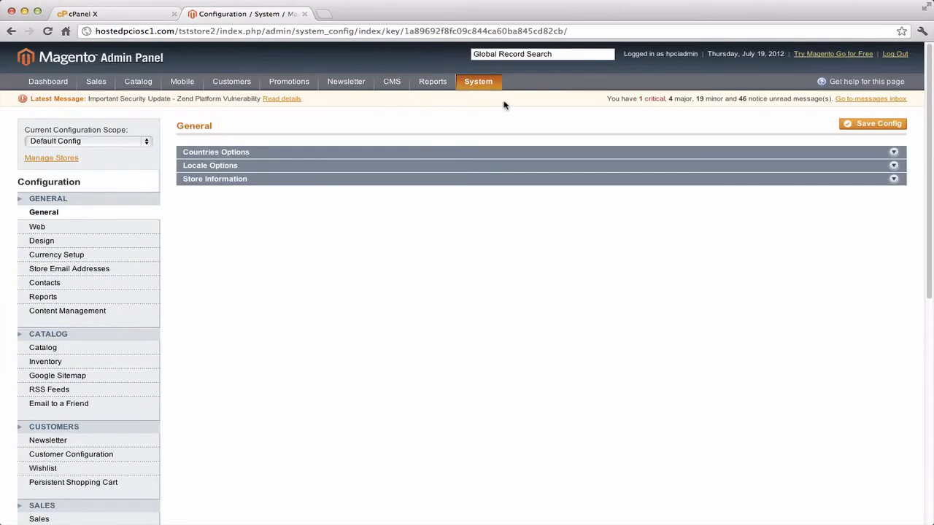
mouse_move(480, 87)
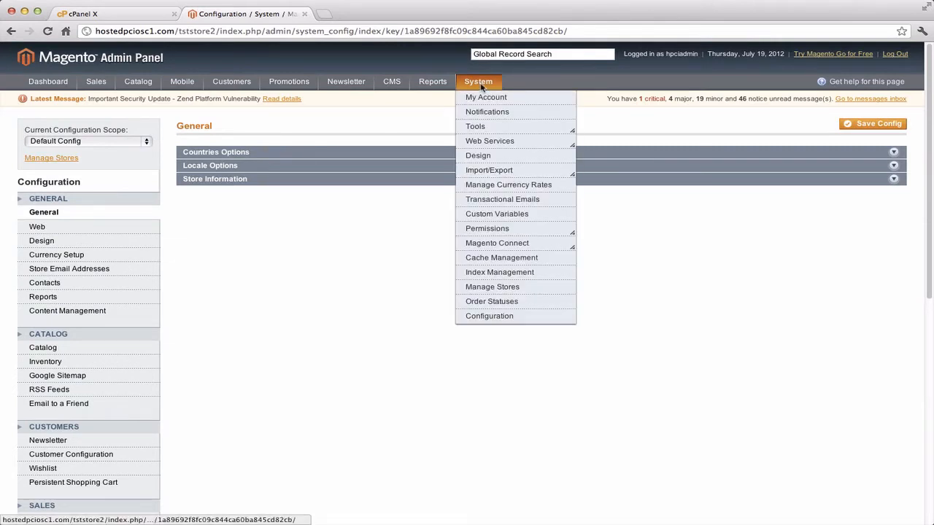
left_click(471, 318)
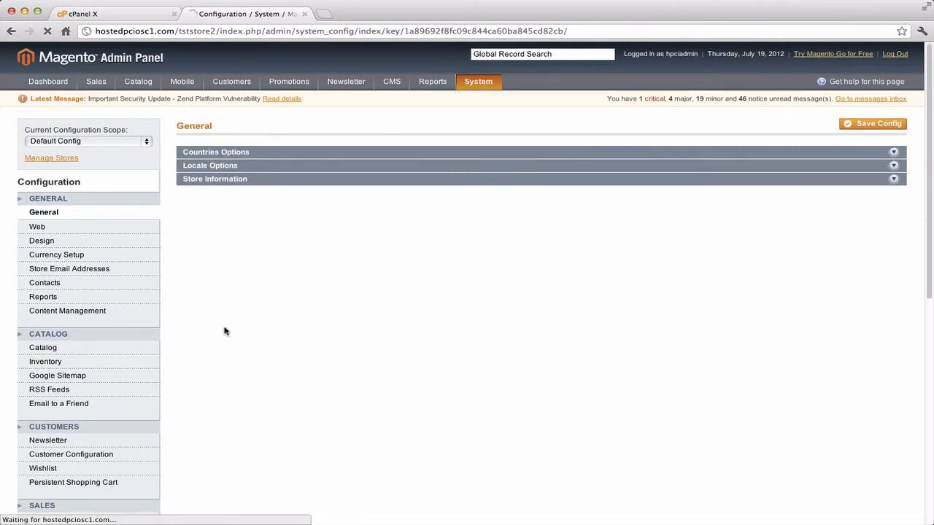
In Cache Management, refresh all seven cache types, then flush Magento cache and cache storage.
scroll(224, 329, "down", 5)
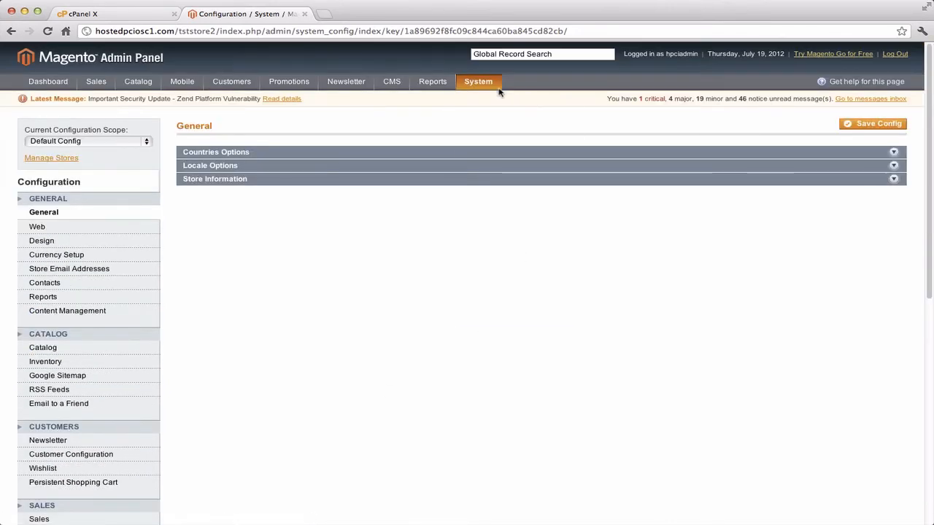
mouse_move(499, 89)
left_click(526, 261)
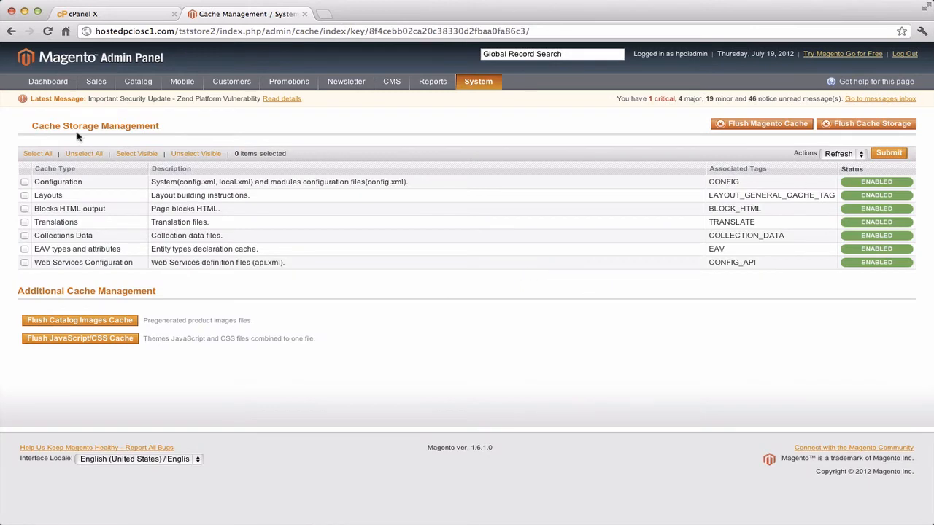
left_click(50, 153)
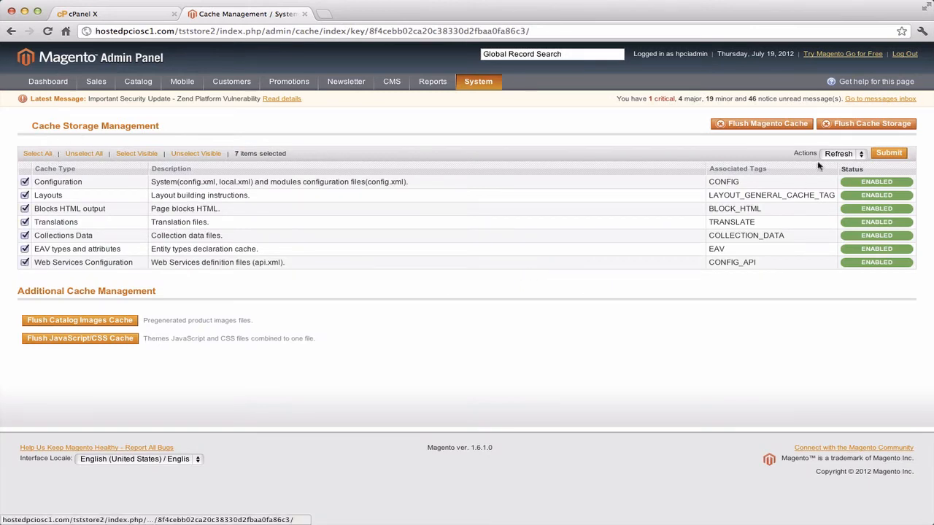
left_click(884, 154)
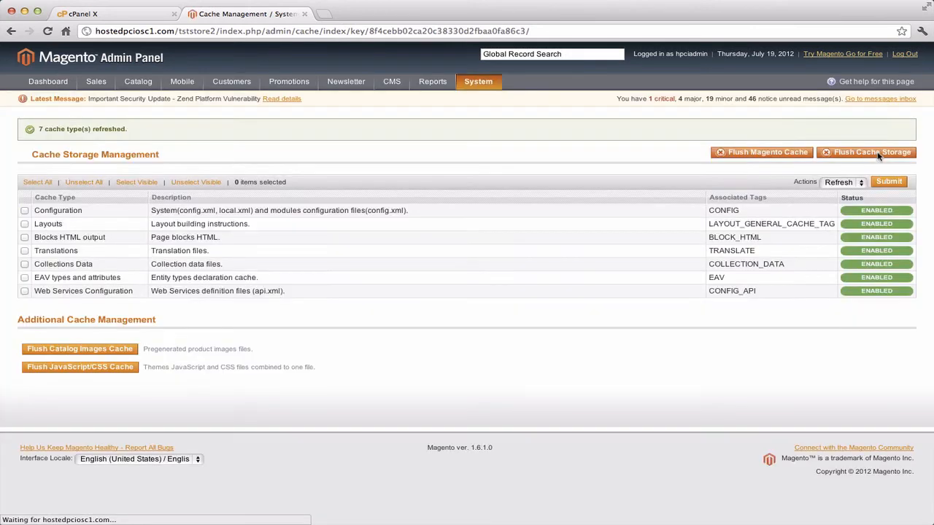
left_click(796, 156)
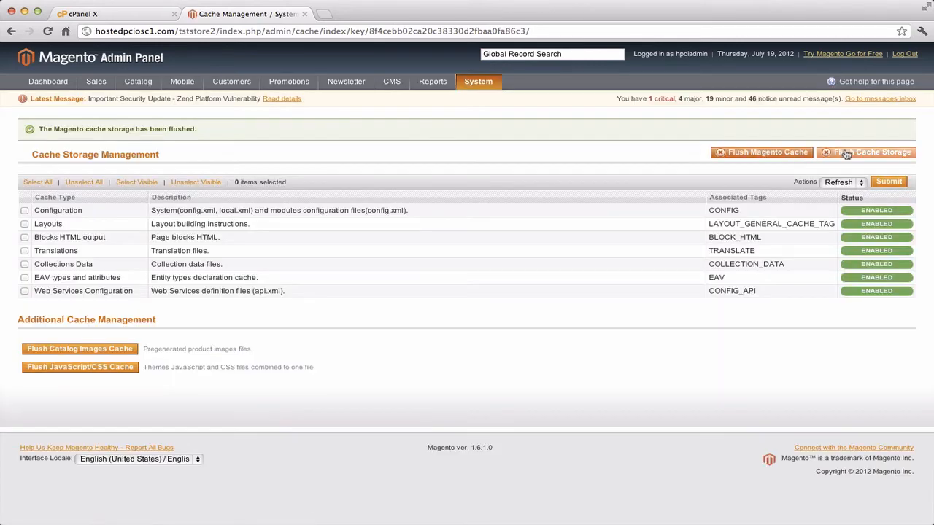
left_click(845, 153)
left_click(585, 182)
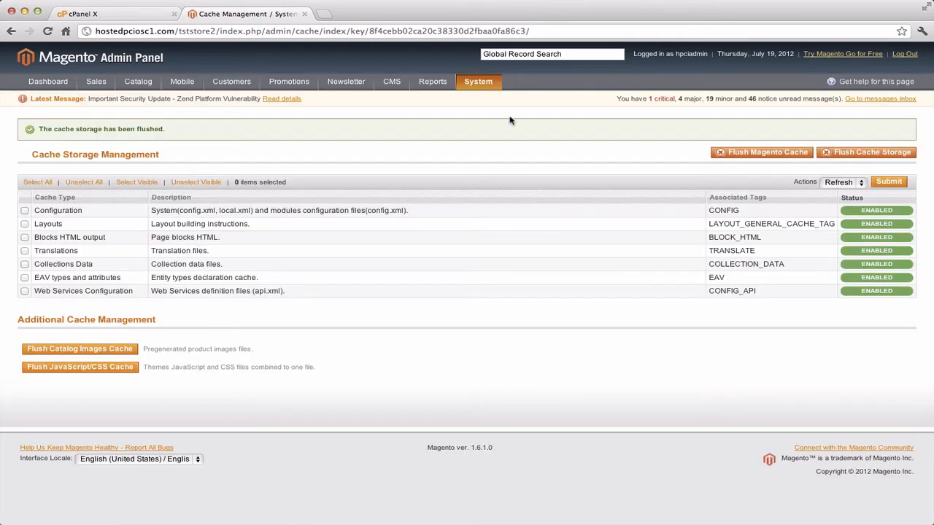
mouse_move(485, 84)
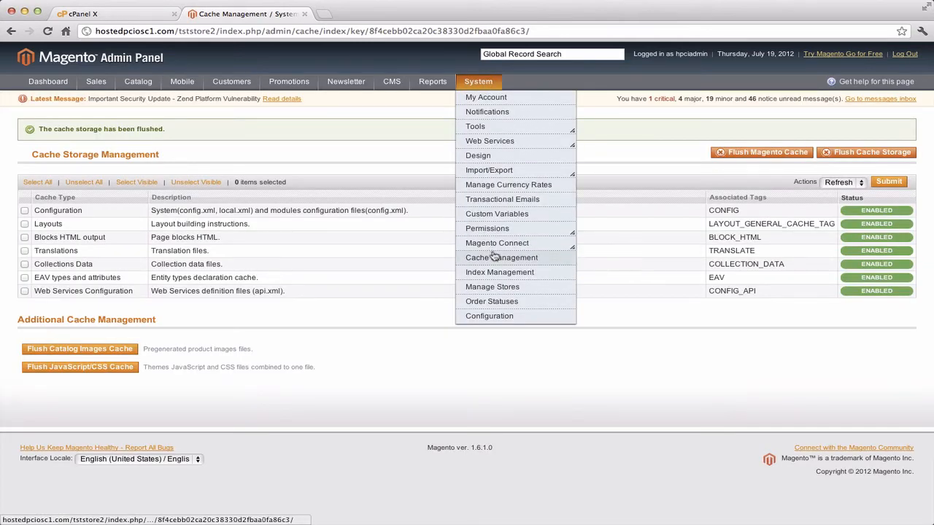
Open the Hosted PCI section under Sales, which shows a 404 error, then log out.
left_click(511, 319)
scroll(223, 250, "down", 5)
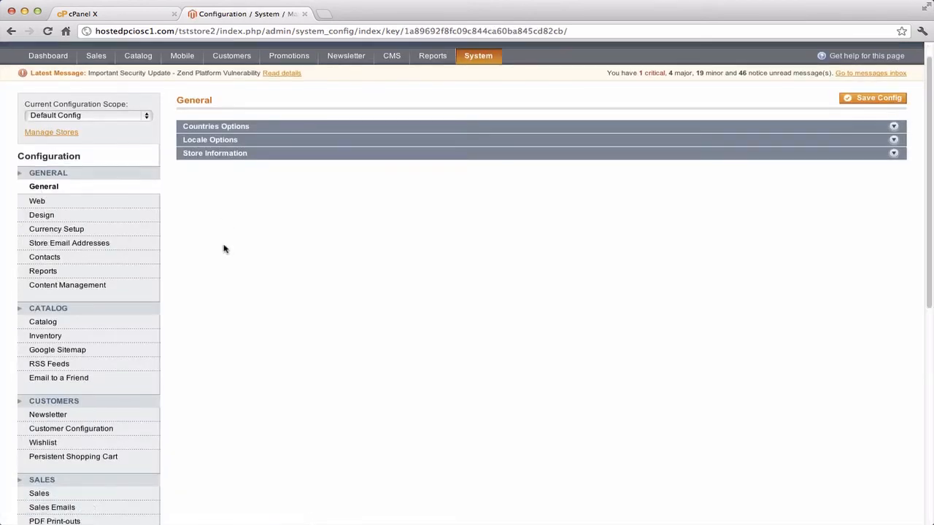
scroll(223, 249, "down", 1)
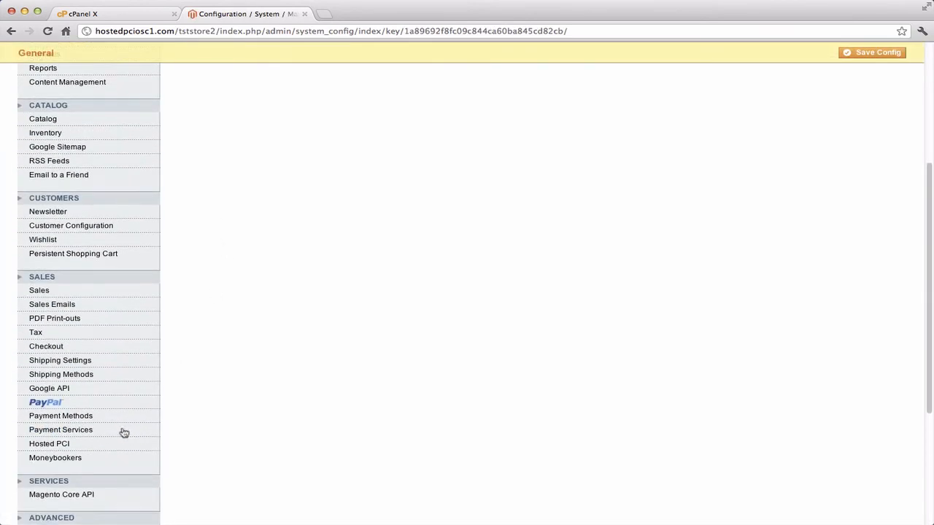
left_click(45, 444)
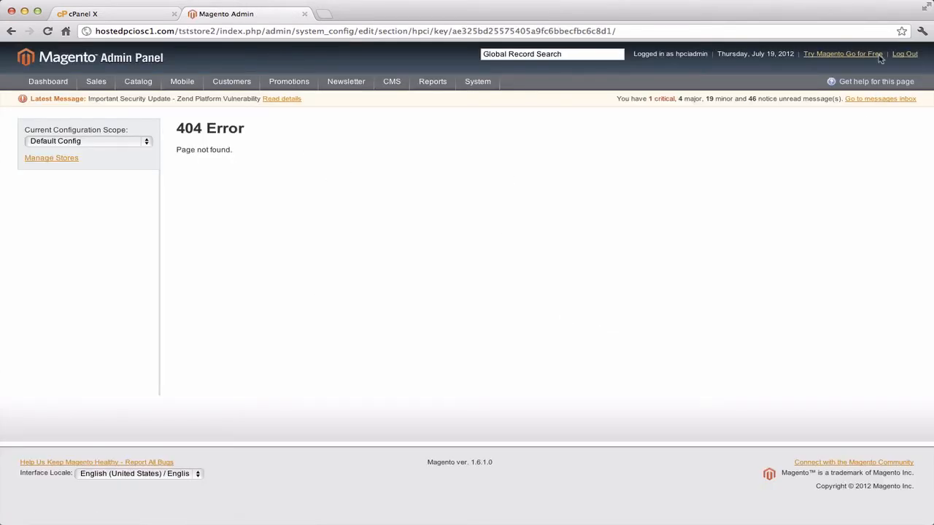
left_click(900, 57)
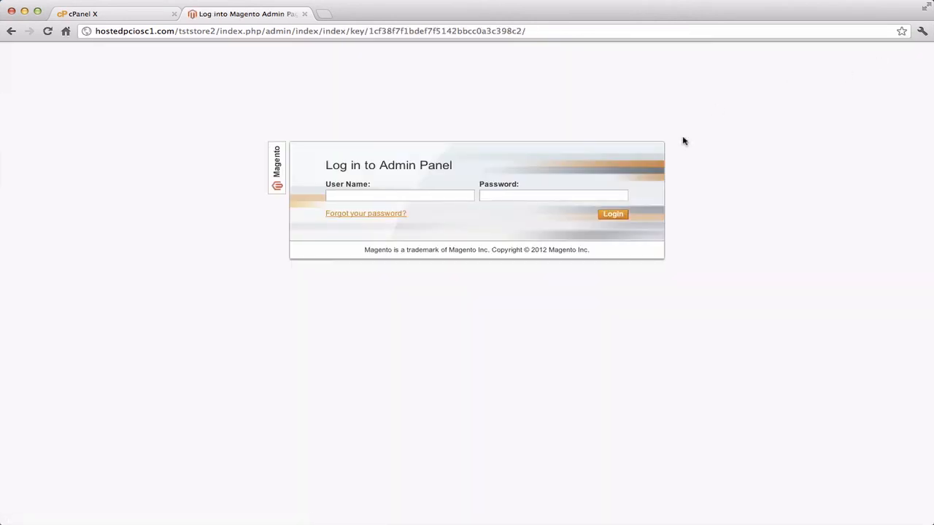
Log back in with the admin credentials and dismiss the incoming security message.
type("hpciadmi")
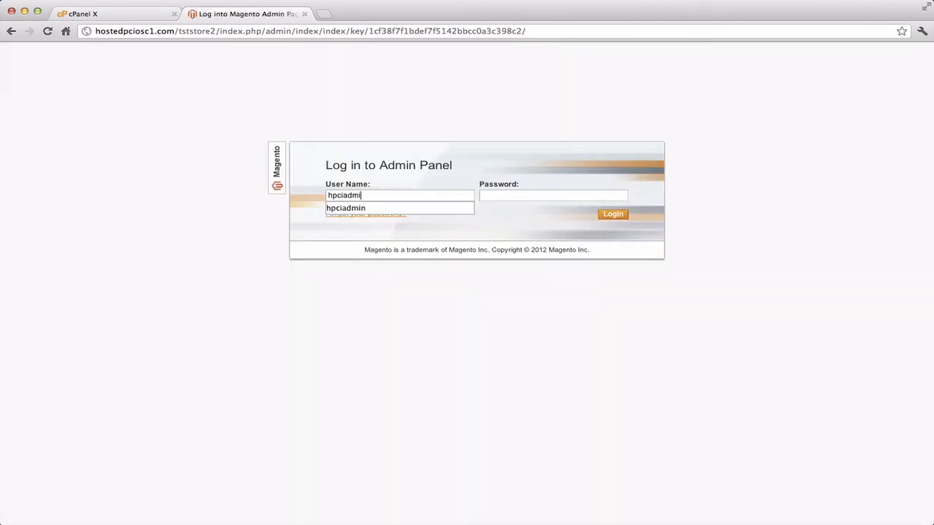
type("n")
key("Tab")
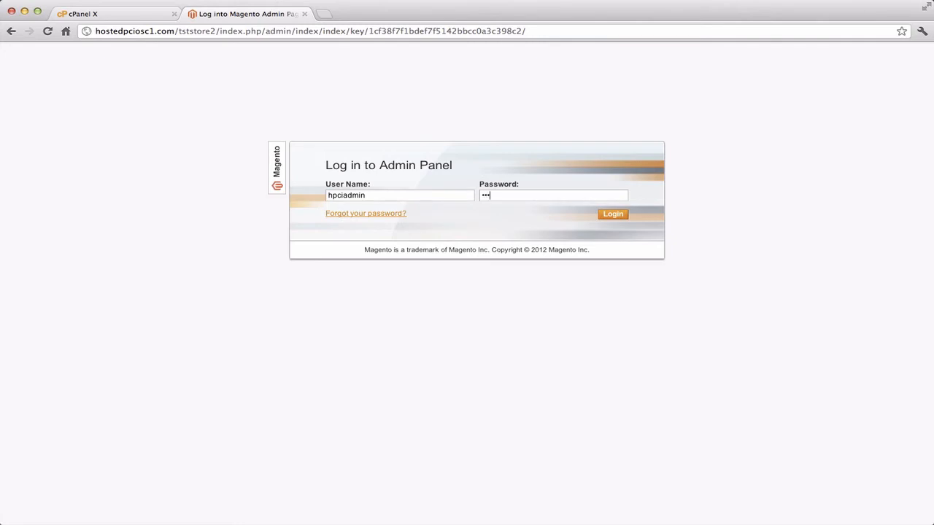
key("Return")
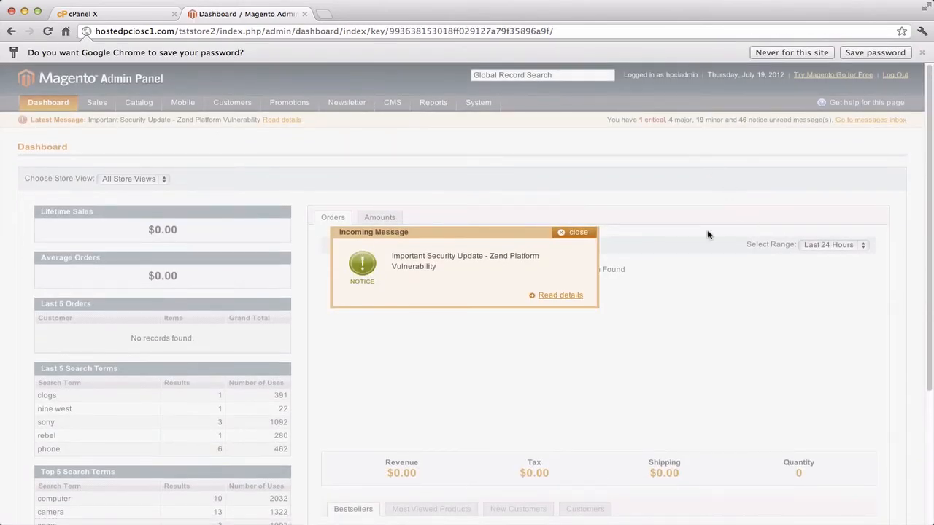
left_click(595, 234)
mouse_move(478, 103)
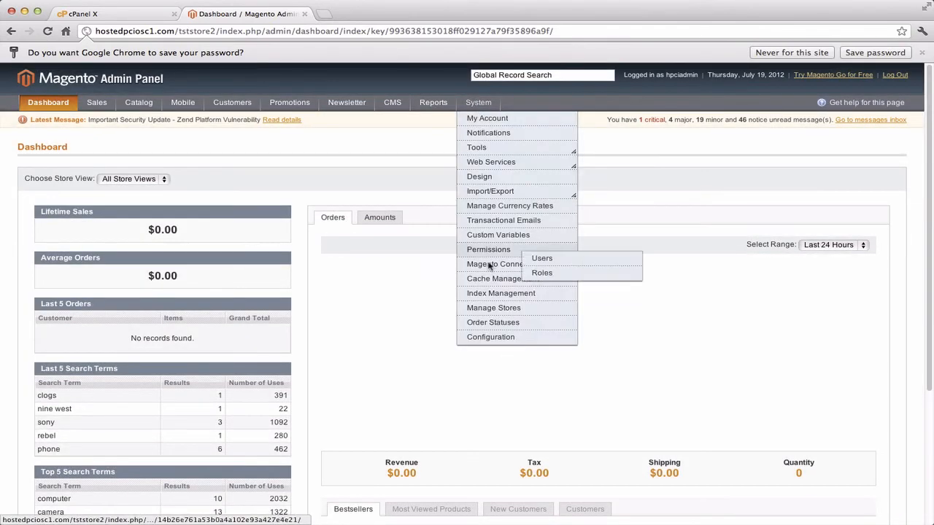
Open Hosted PCI in System > Configuration and expand the Hosted PCI Settings and Hosted PCI sections.
left_click(491, 338)
scroll(253, 324, "down", 5)
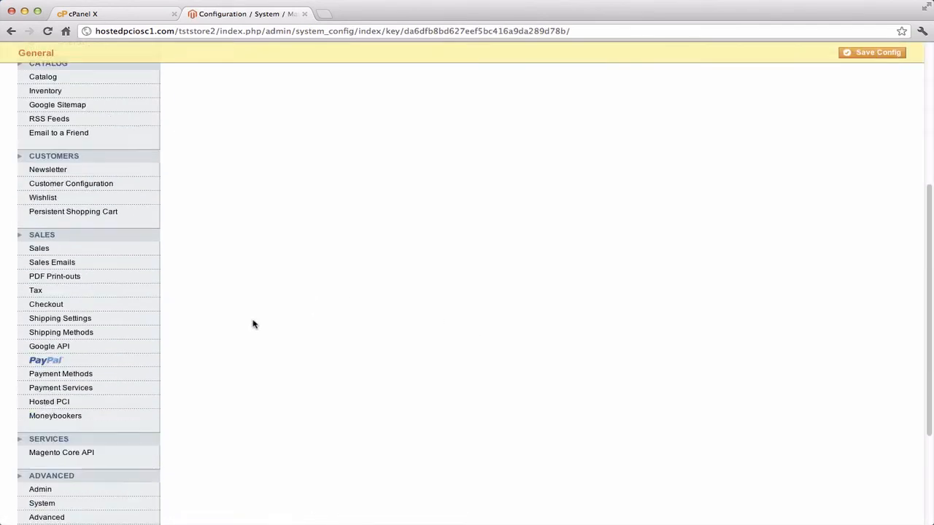
left_click(75, 404)
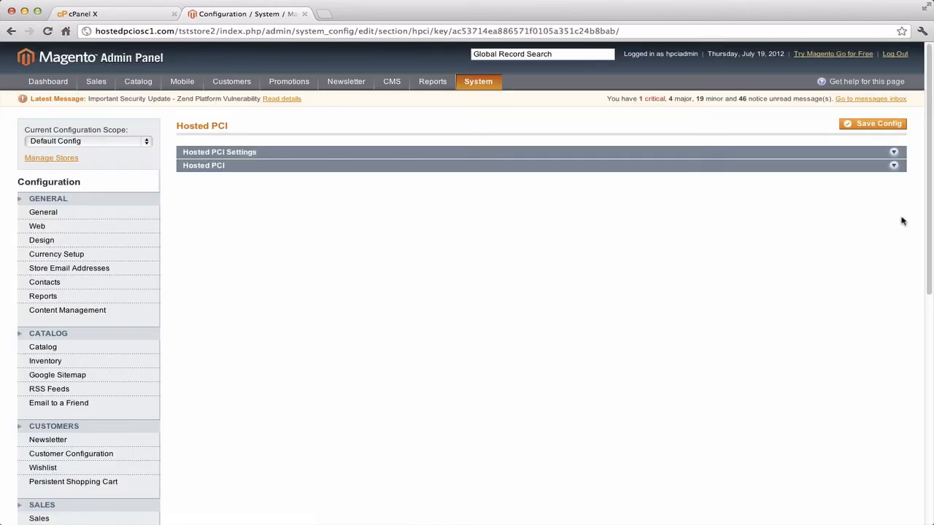
left_click(893, 154)
scroll(744, 332, "down", 3)
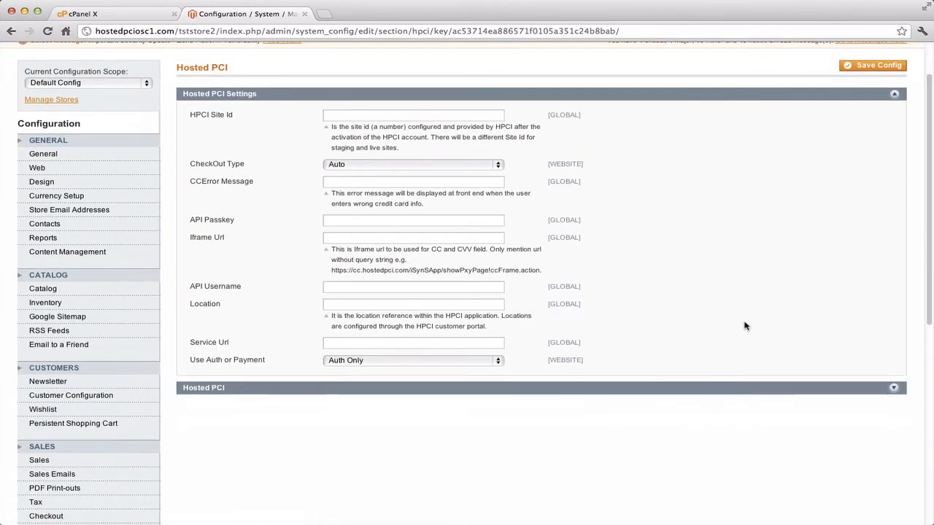
left_click(893, 339)
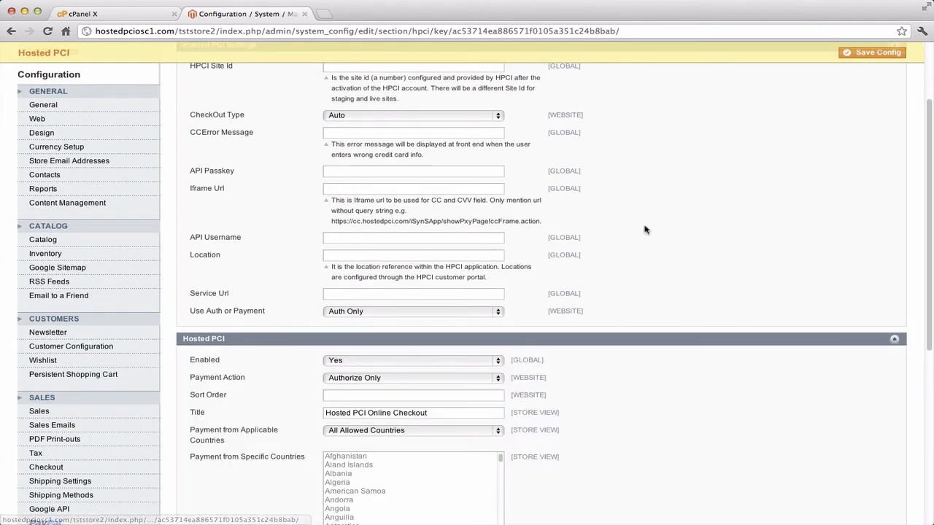
scroll(645, 231, "up", 3)
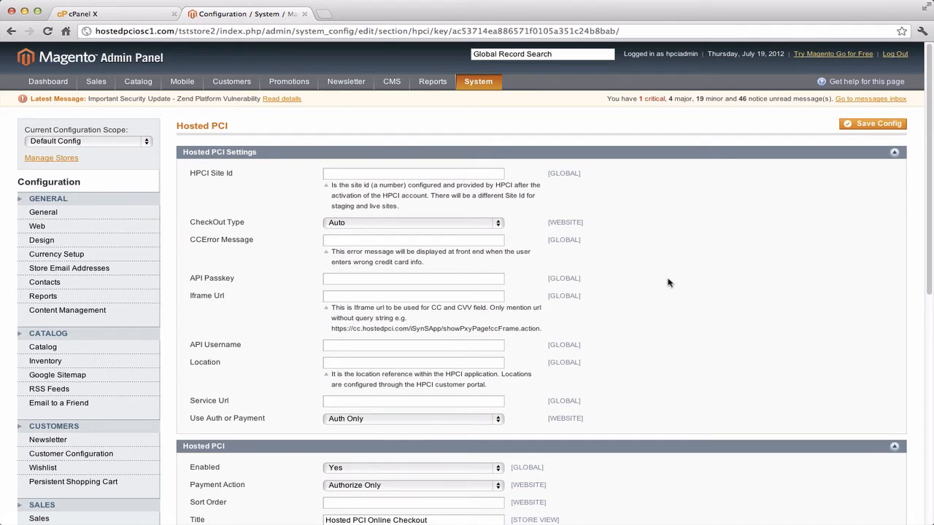
left_click(351, 175)
left_click(359, 224)
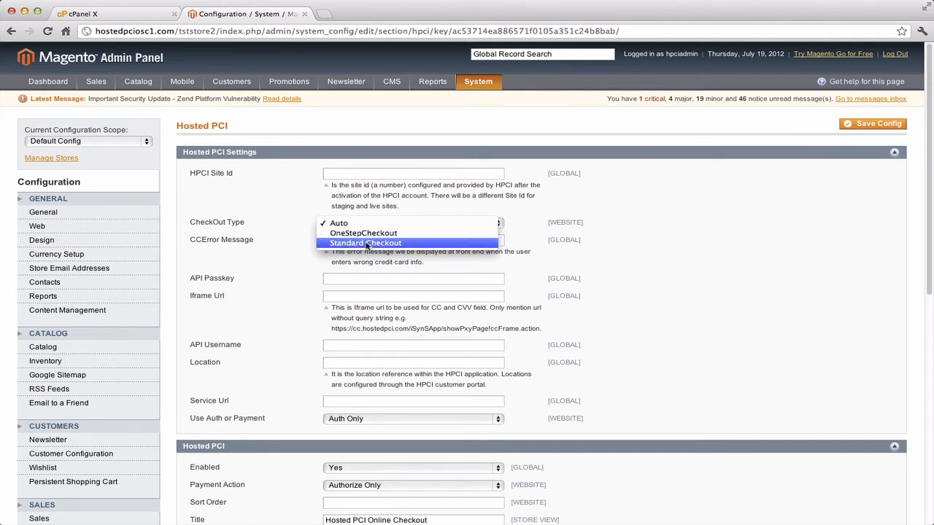
left_click(367, 223)
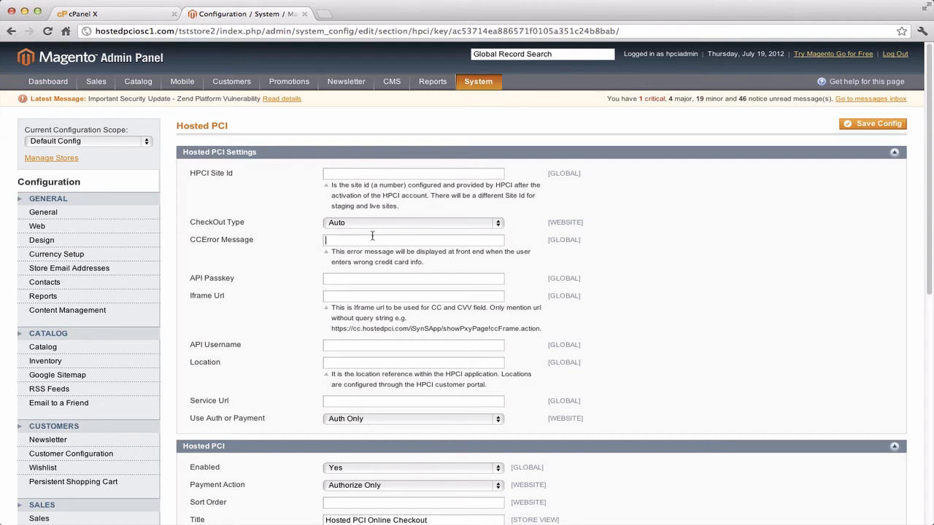
Autofill the CCError Message and hostedpci Iframe Url, and set Location to checkout1.
type("Pl")
key("Down")
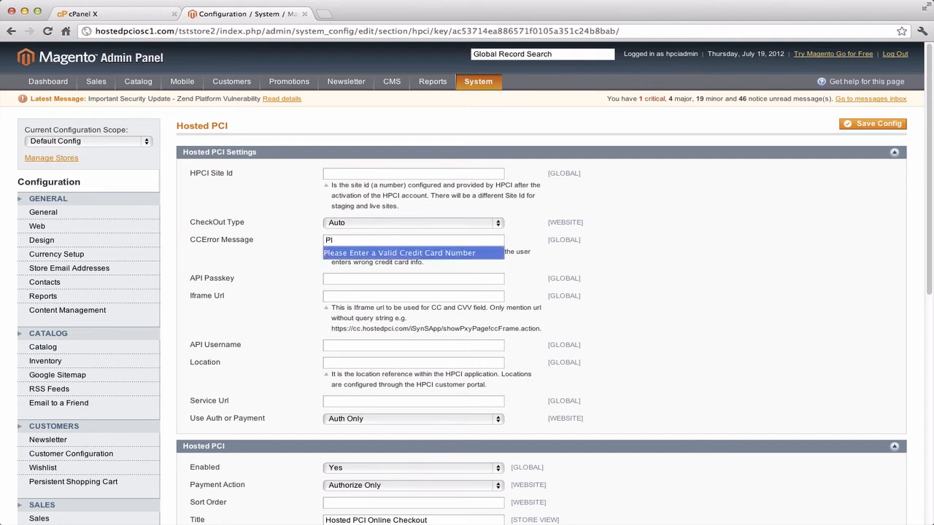
key("Return")
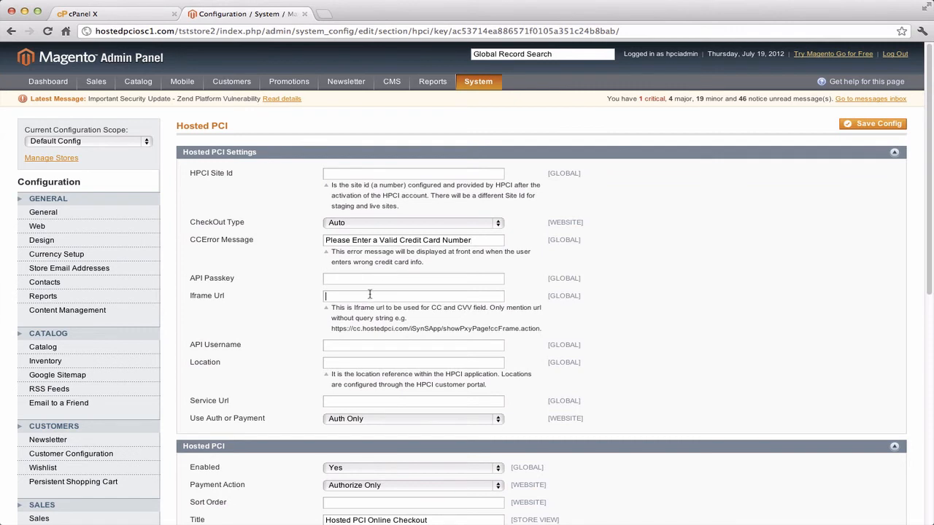
type("htt")
key("Down")
key("Return")
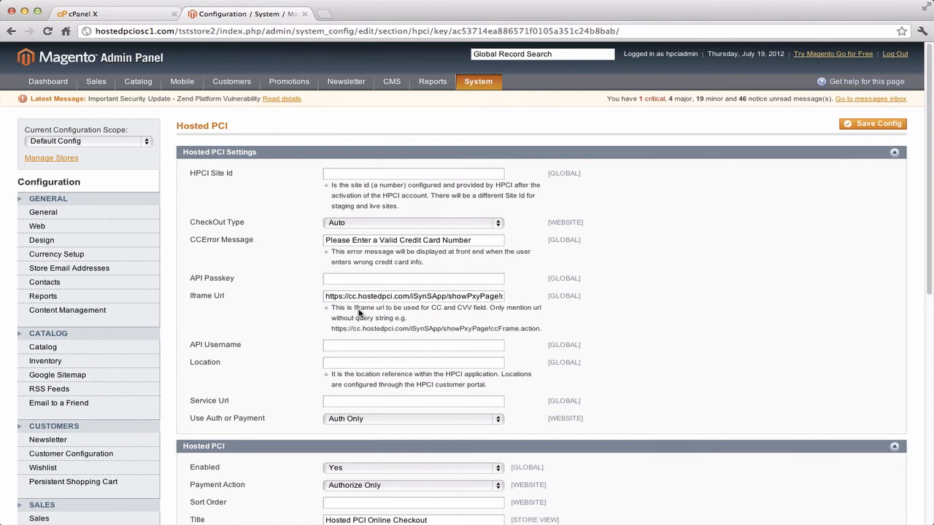
left_click(358, 361)
type("ch")
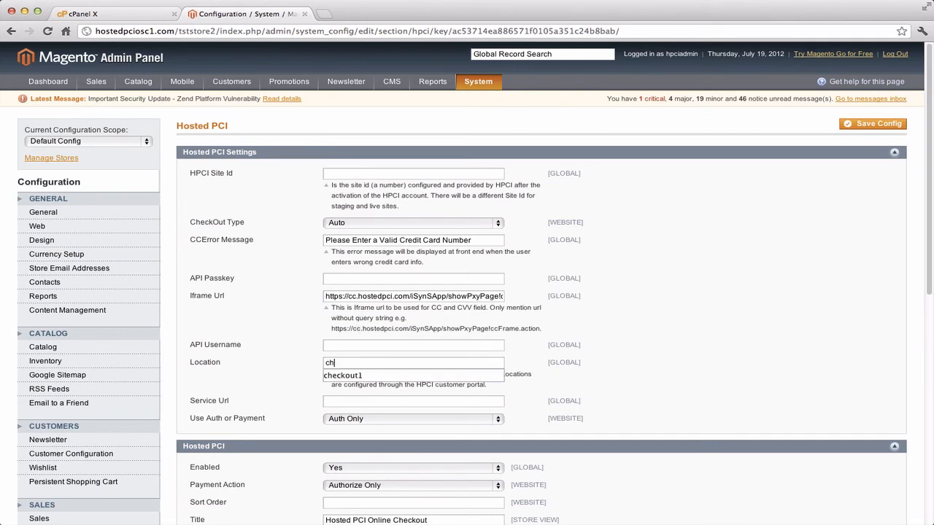
left_click(350, 376)
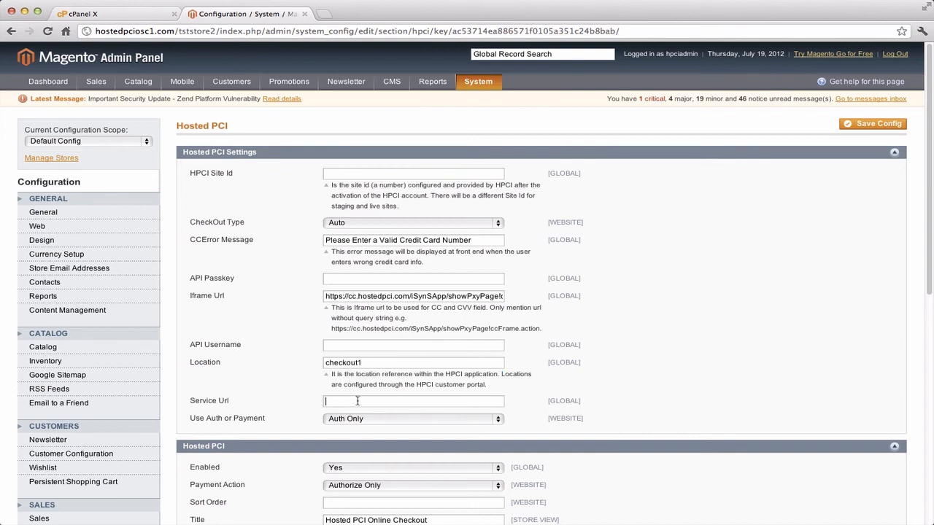
scroll(697, 317, "down", 2)
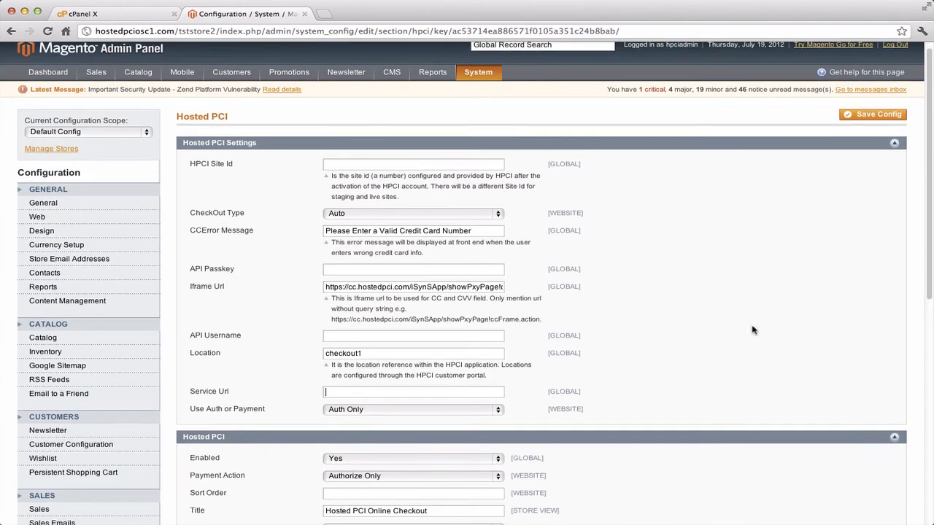
scroll(753, 330, "down", 3)
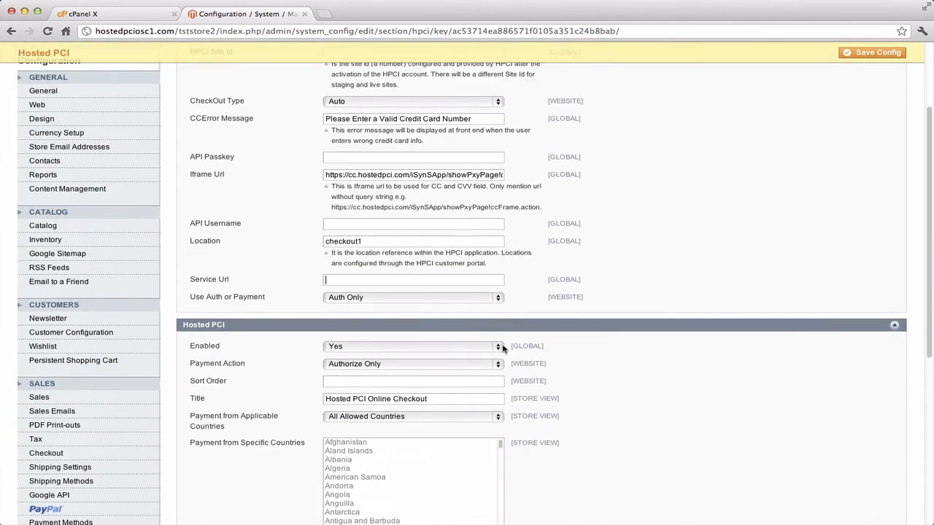
left_click(394, 299)
left_click(392, 307)
left_click(391, 299)
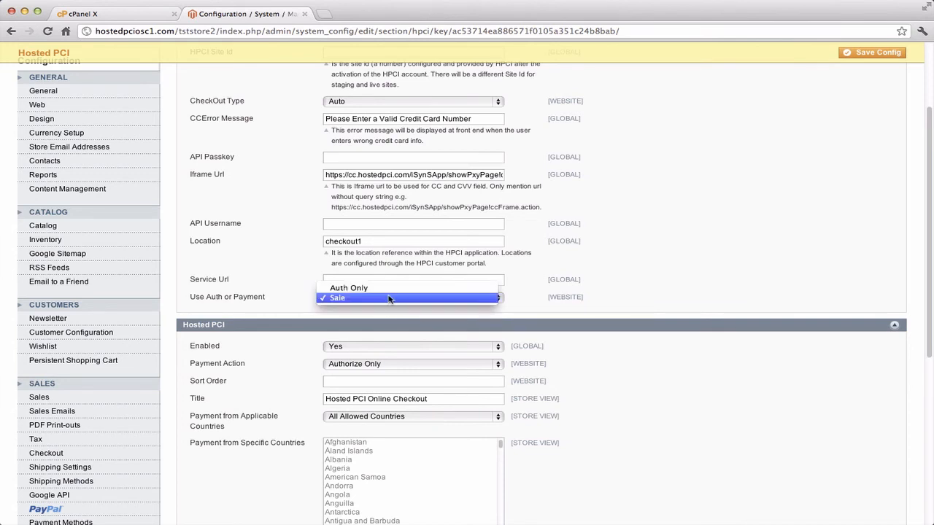
left_click(377, 289)
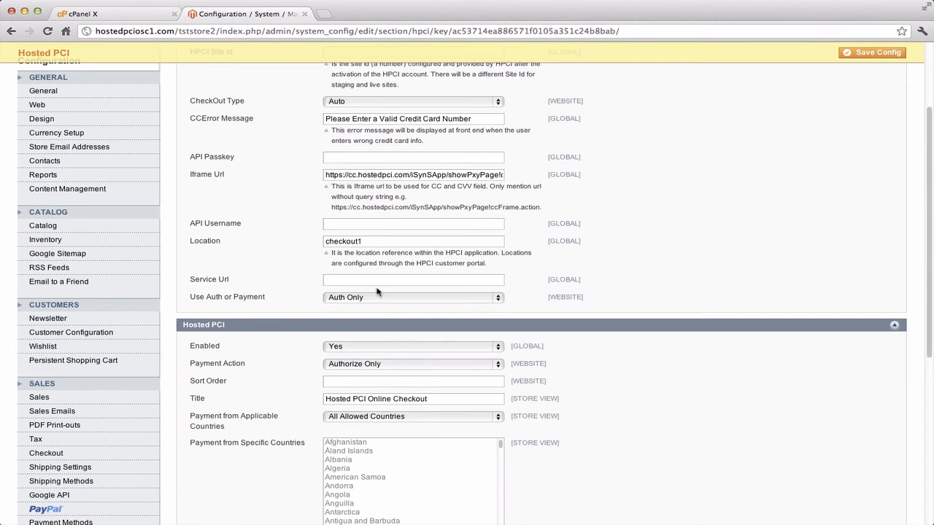
scroll(656, 376, "down", 5)
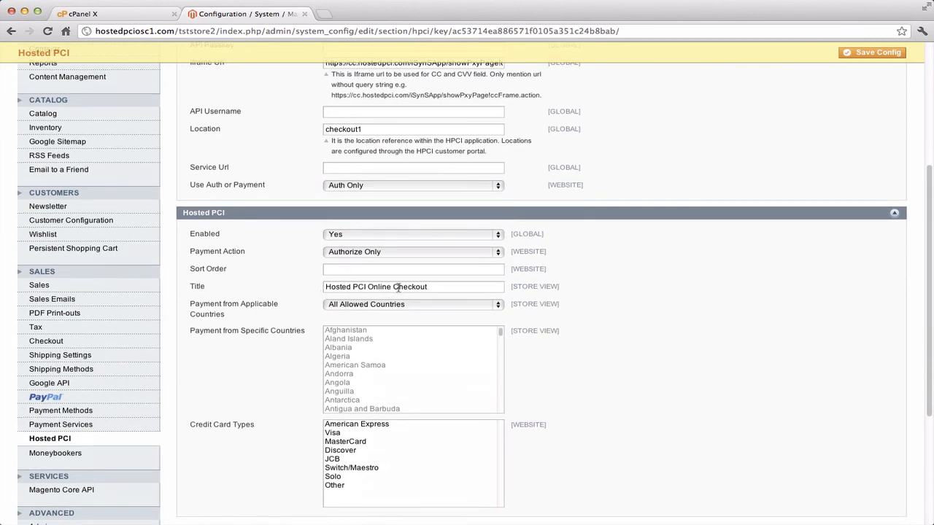
left_click(428, 287)
scroll(379, 364, "down", 5)
scroll(379, 364, "up", 4)
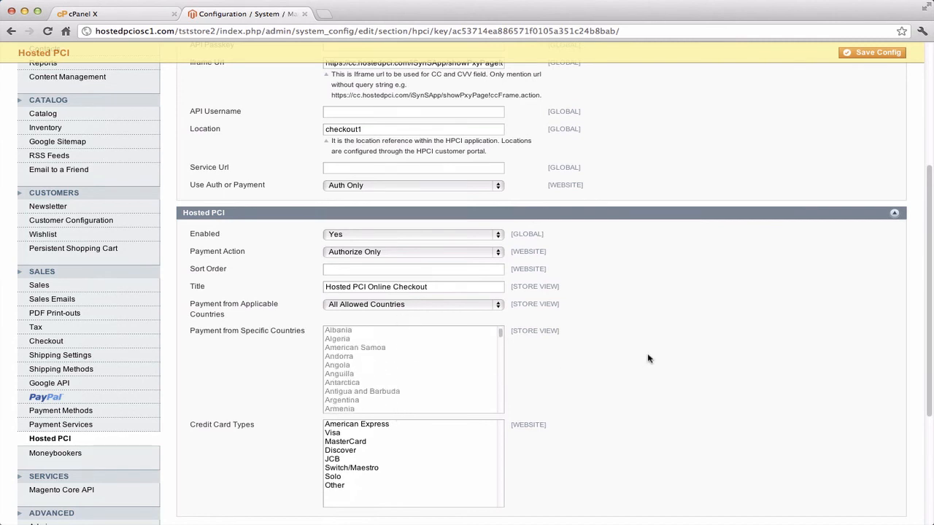
scroll(646, 358, "up", 5)
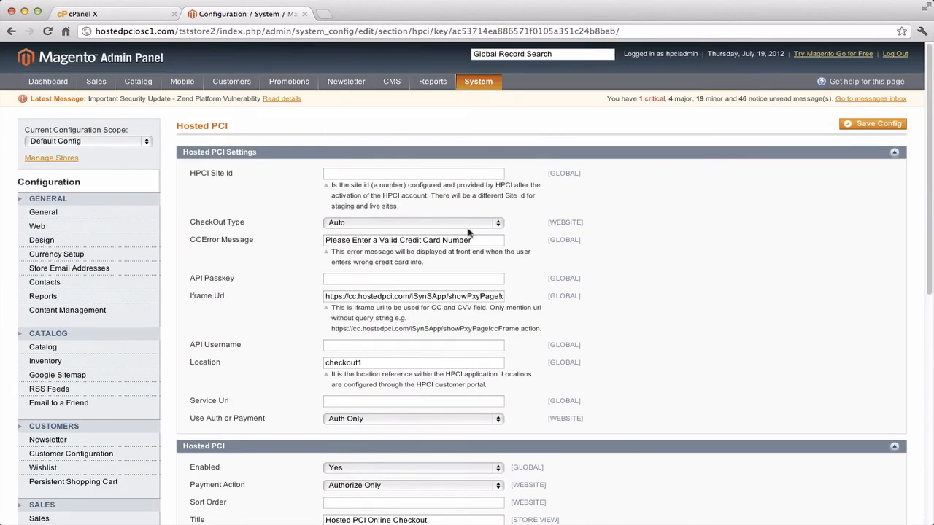
Save the Hosted PCI configuration and start a blank new browser tab.
left_click(867, 126)
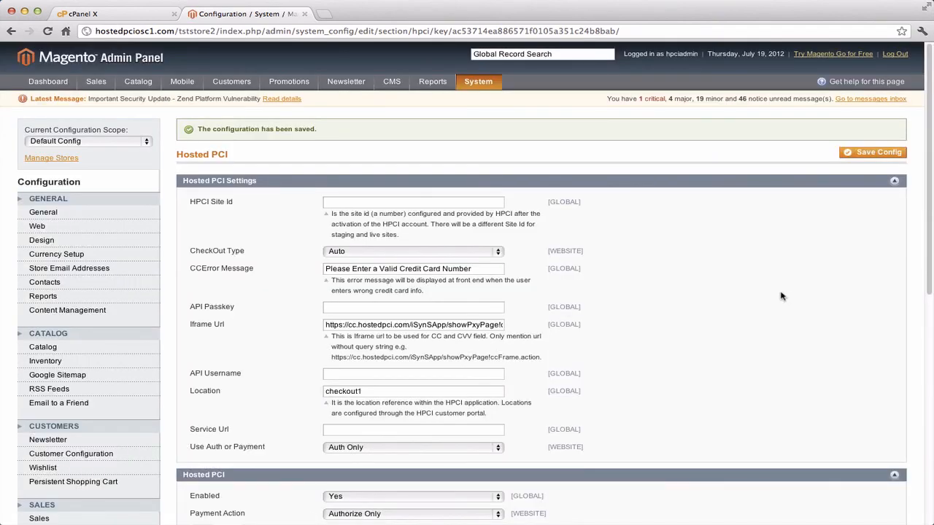
left_click(322, 15)
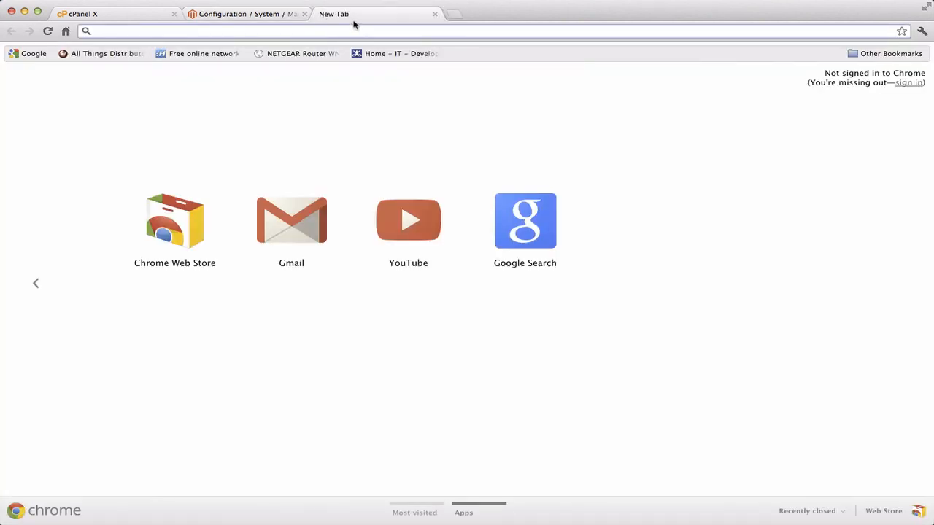
Copy the store base URL from the admin tab, load the tststore2 storefront, then return to admin.
left_click(266, 20)
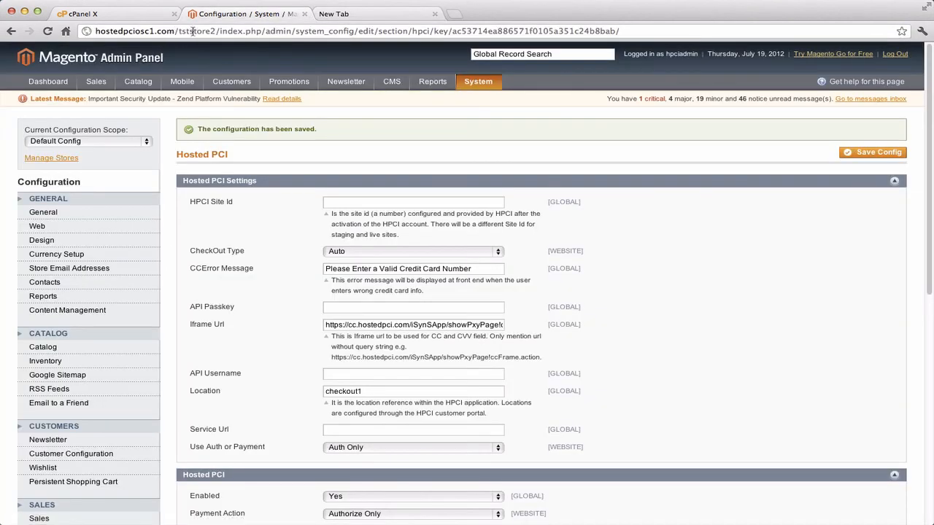
left_click_drag(216, 31, 62, 36)
key("super+c")
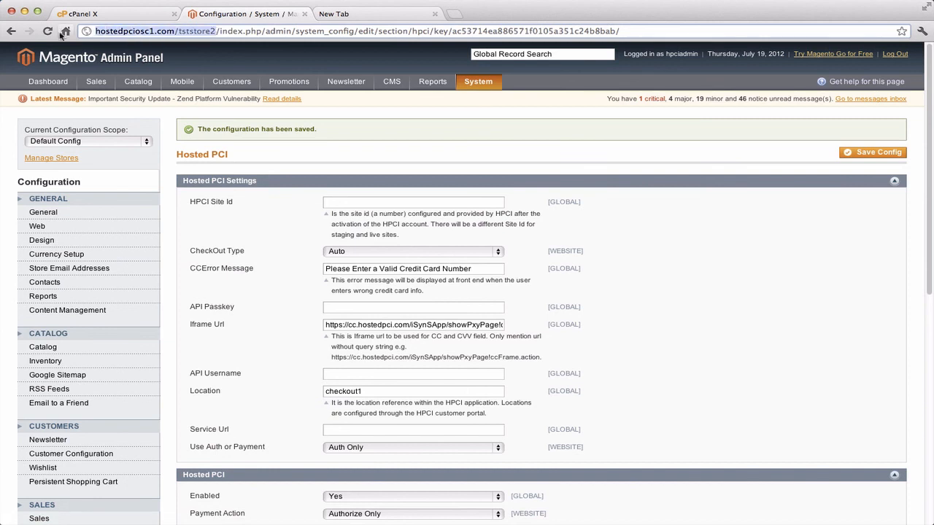
left_click(376, 16)
key("super+v")
key("Return")
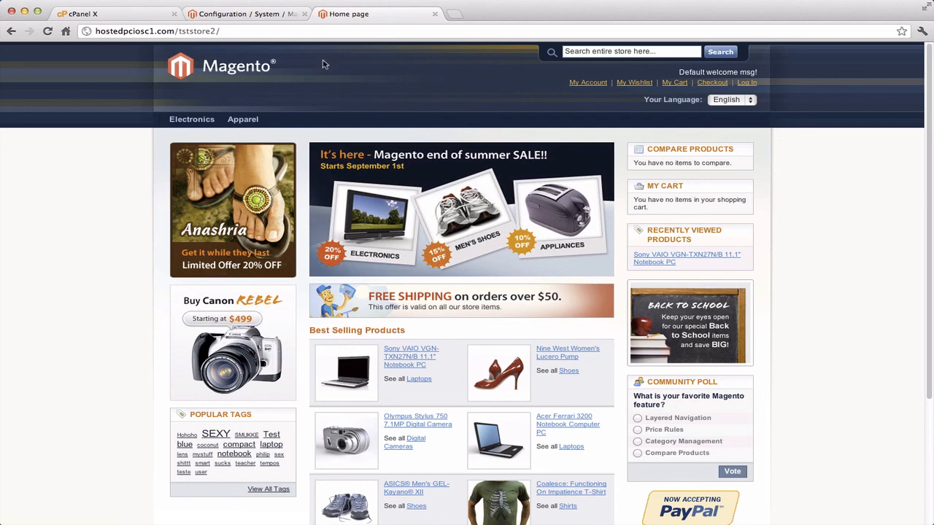
left_click(276, 16)
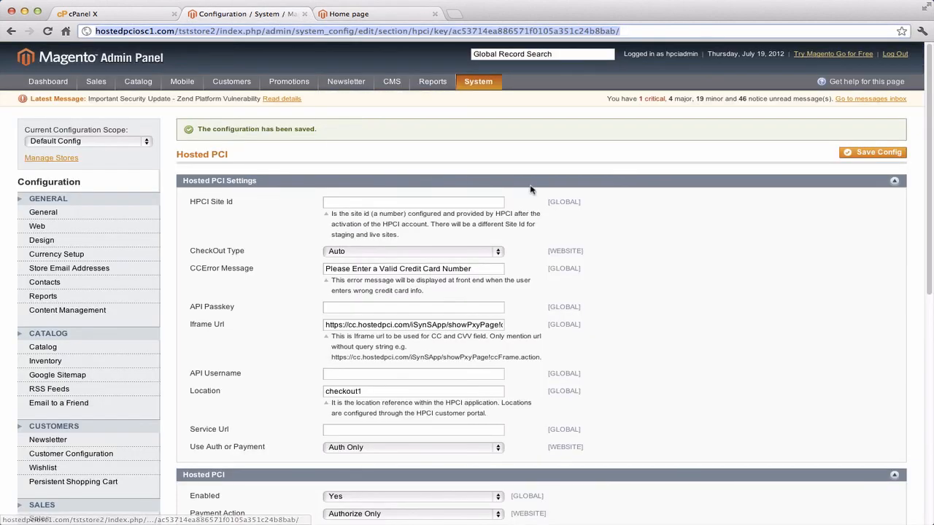